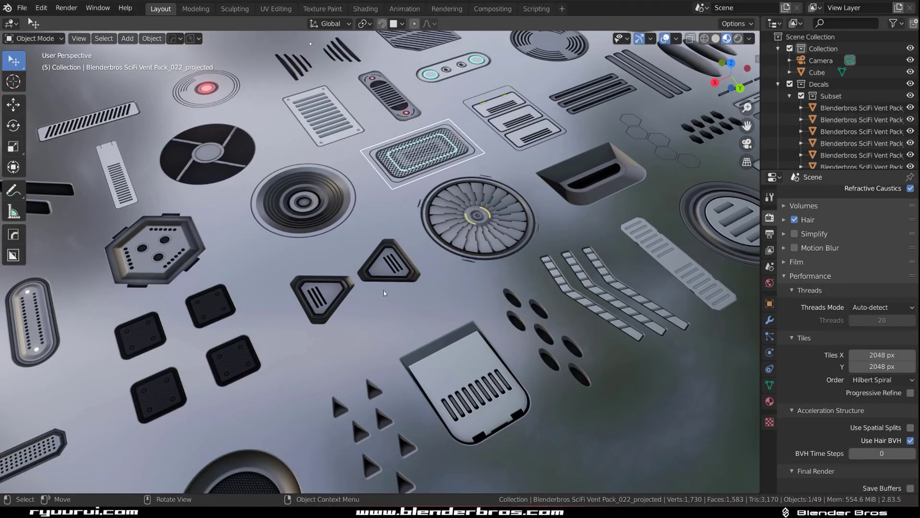
Step: Zoom in on the square mesh vent, select all decals and run DECALmachine Match Materials
middle_click_drag(383, 289, 521, 145, "shift")
scroll(548, 200, "up", 10)
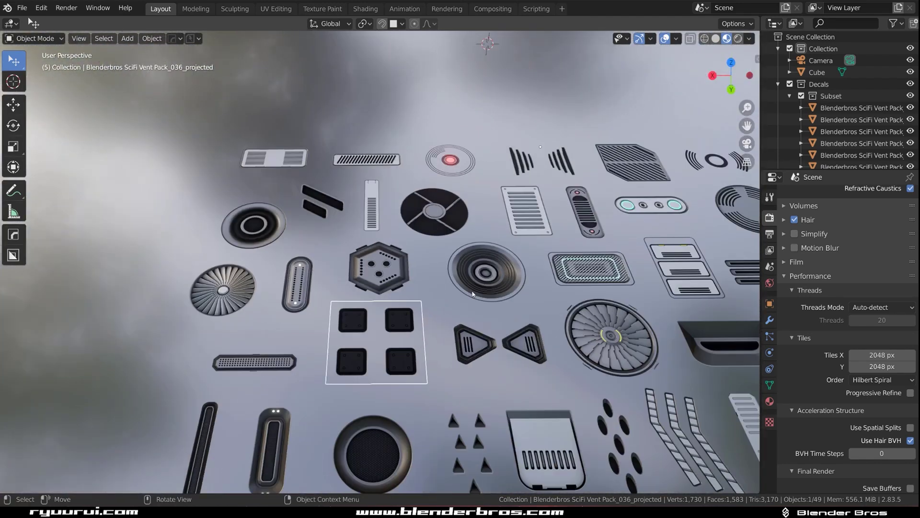
left_click(469, 284)
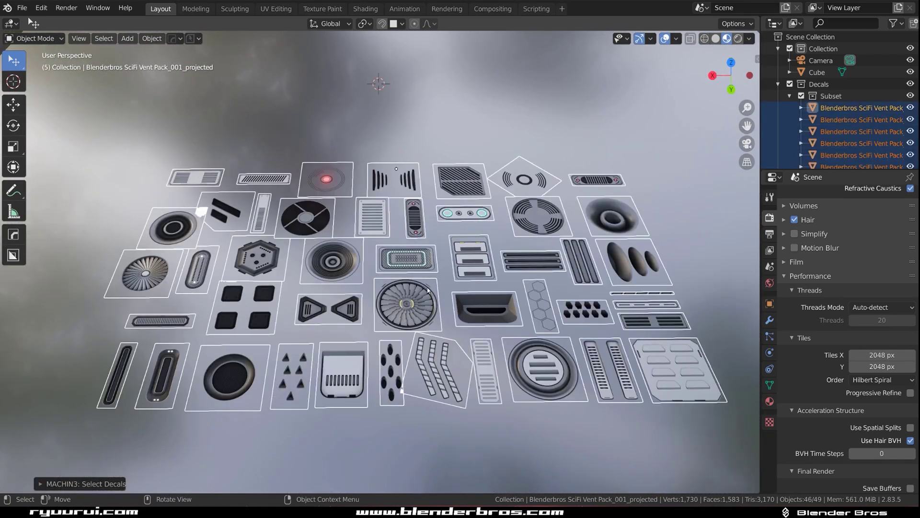
key("d")
left_click(471, 194)
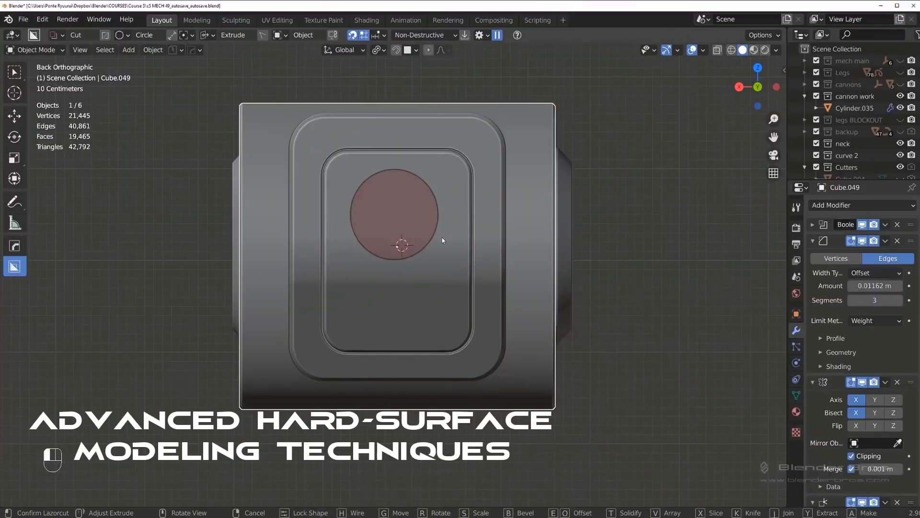
Step: Extrude the BoxCutter circle cutter into the mechanical blockout part
middle_click_drag(442, 240, 484, 235)
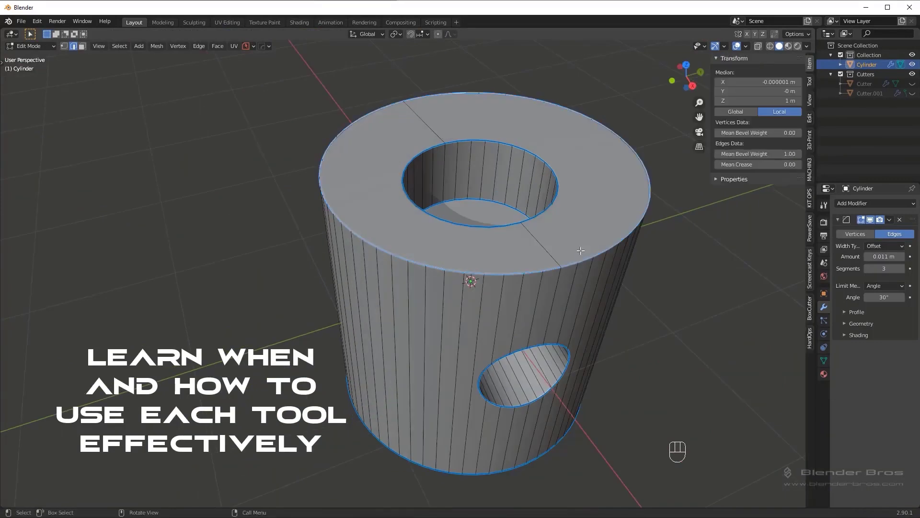
Step: Return from Edit Mode to Object Mode and orbit around the beveled cube
key("Tab")
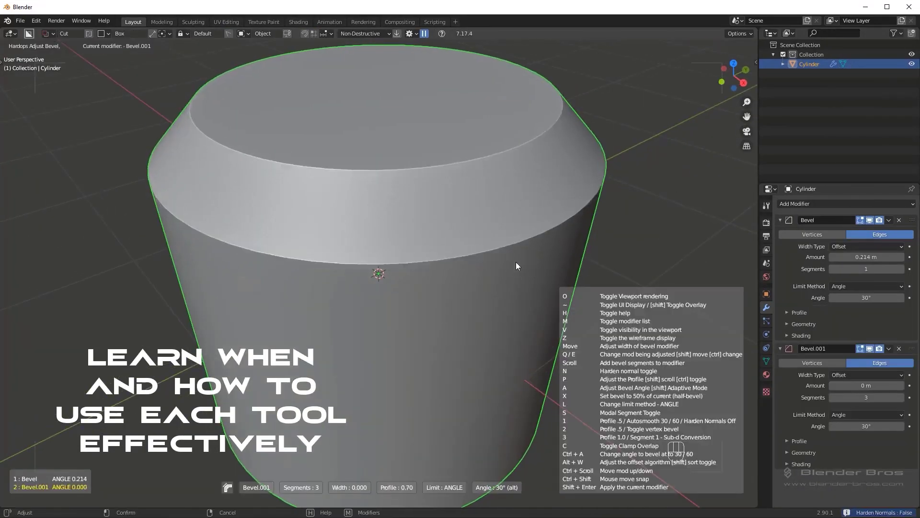
scroll(516, 262, "down", 3)
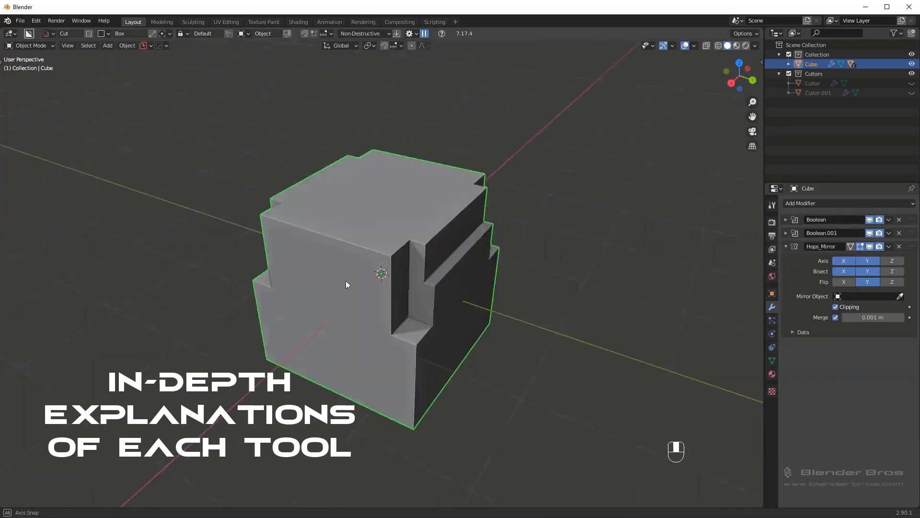
middle_click_drag(348, 285, 463, 280)
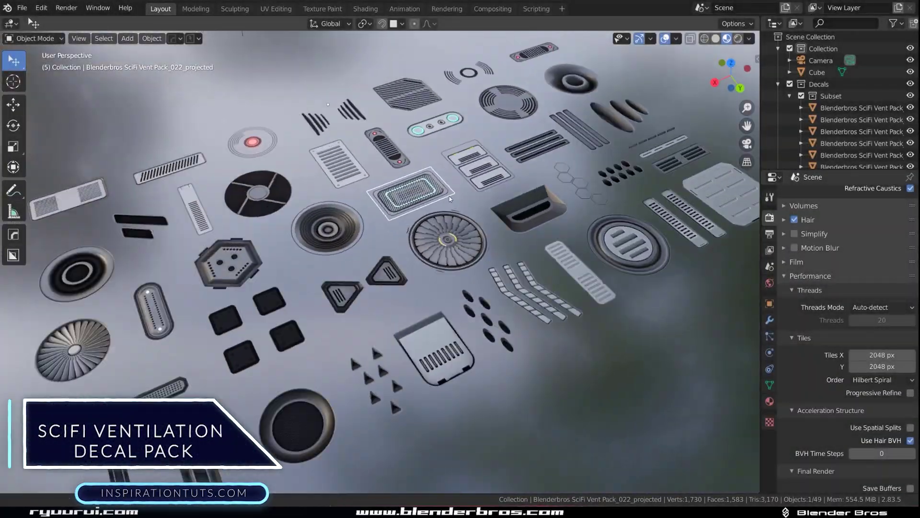
Step: Select all the vent decals and run DECALmachine Match Materials on them
middle_click_drag(451, 198, 588, 221, "shift")
scroll(587, 217, "up", 5)
left_click(496, 310)
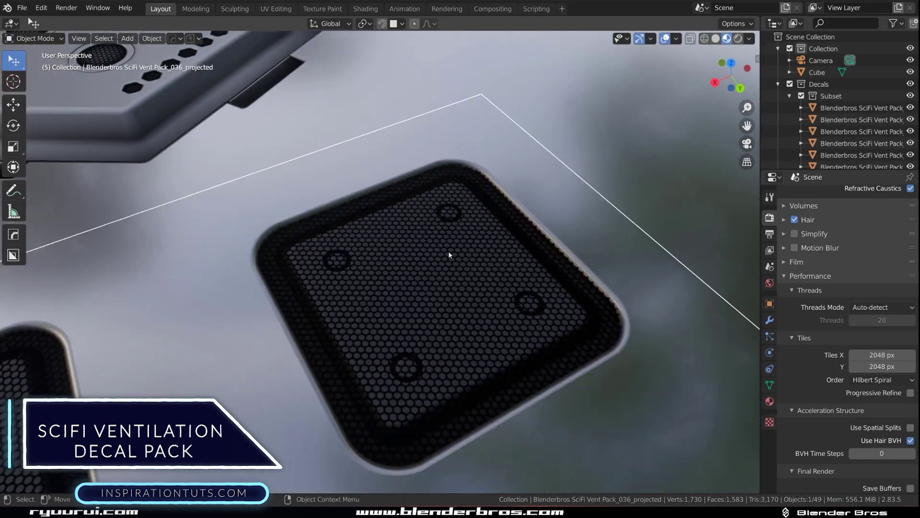
scroll(448, 252, "up", 4)
middle_click_drag(414, 56, 415, 260, "shift")
scroll(415, 260, "down", 6)
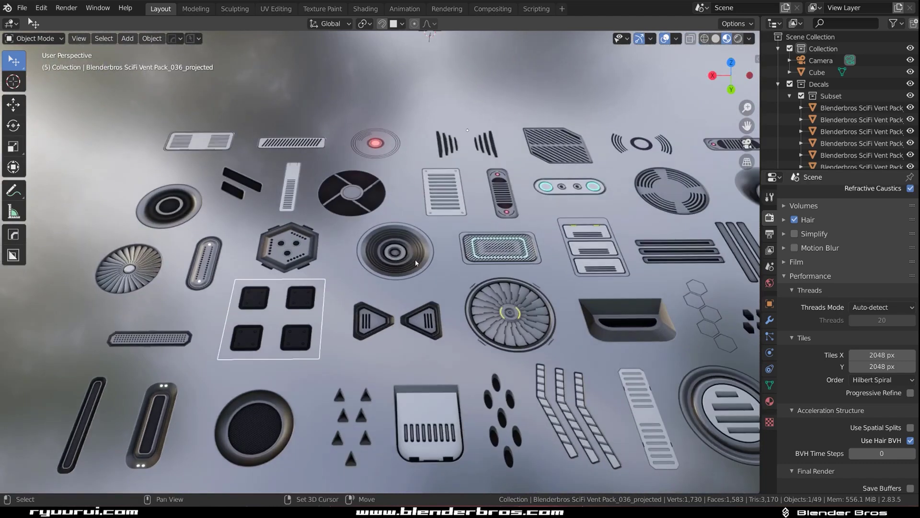
scroll(440, 307, "down", 3)
key("a")
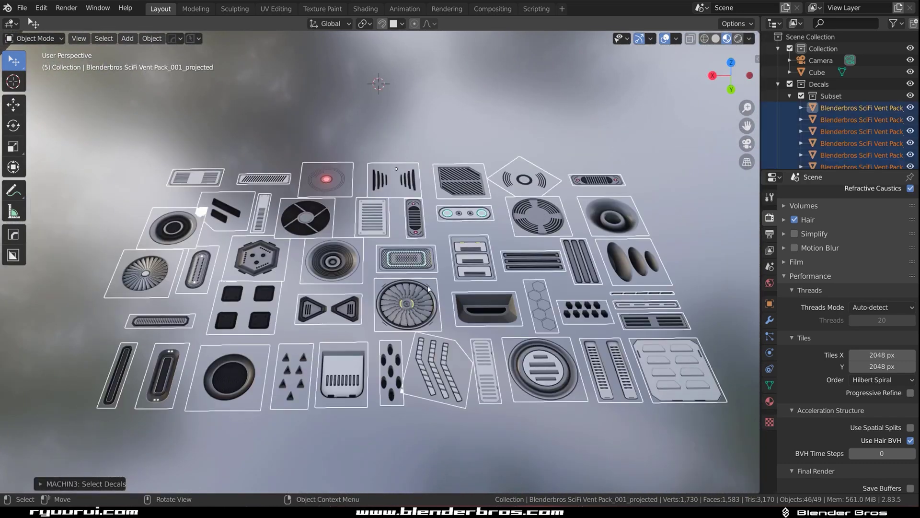
key("d")
left_click(471, 194)
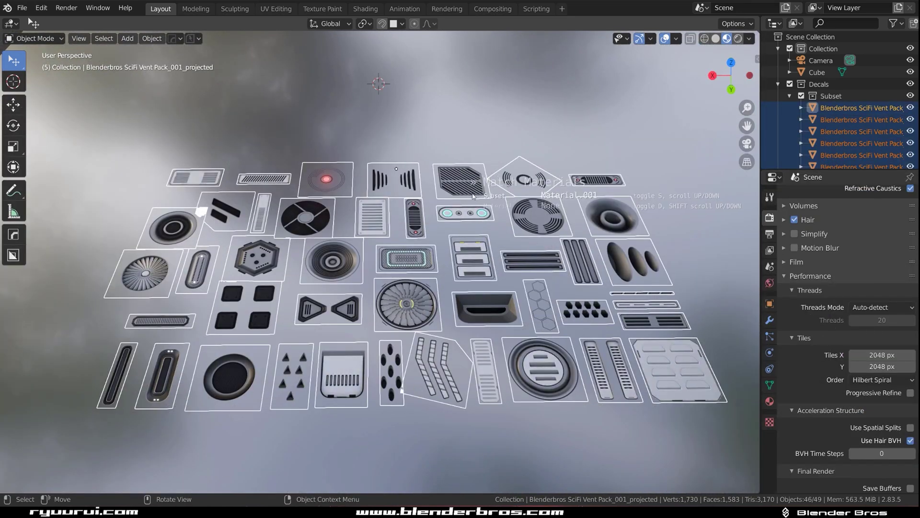
Step: Start the DECALmachine Adjust tool on the glowing mesh grille decal, Vent Pack_022
left_click(407, 259)
scroll(406, 259, "up", 8)
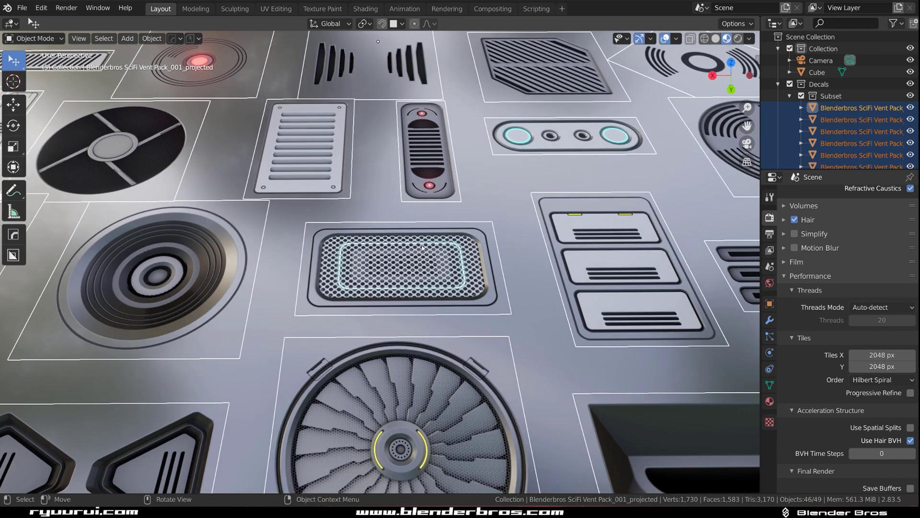
key("d")
left_click(391, 180)
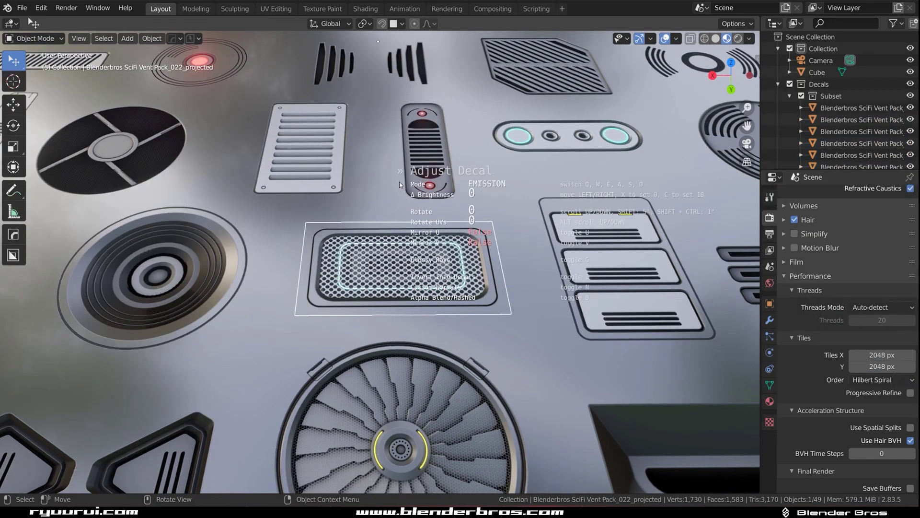
Step: Split the viewport and make the lower area a Shader Editor showing the Parallax Group and Emission nodes
middle_click_drag(562, 199, 463, 220)
left_click_drag(759, 492, 758, 250)
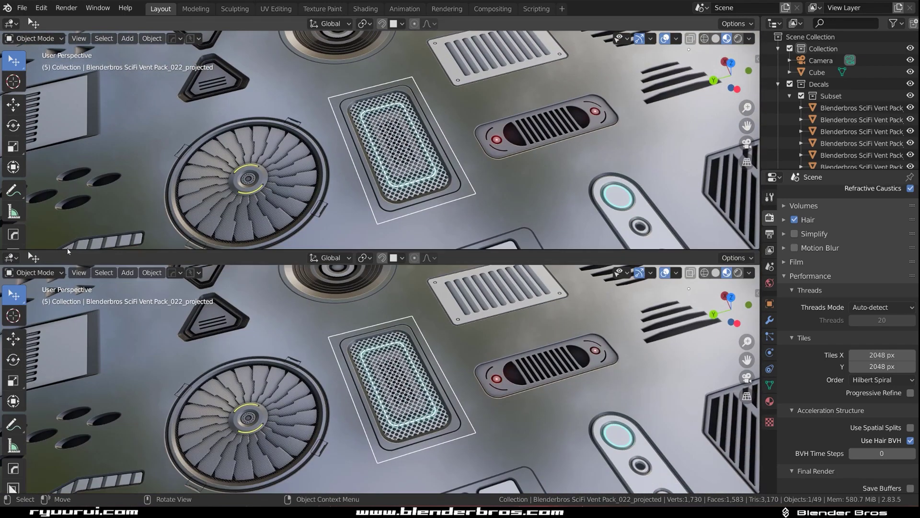
left_click(11, 257)
left_click(67, 338)
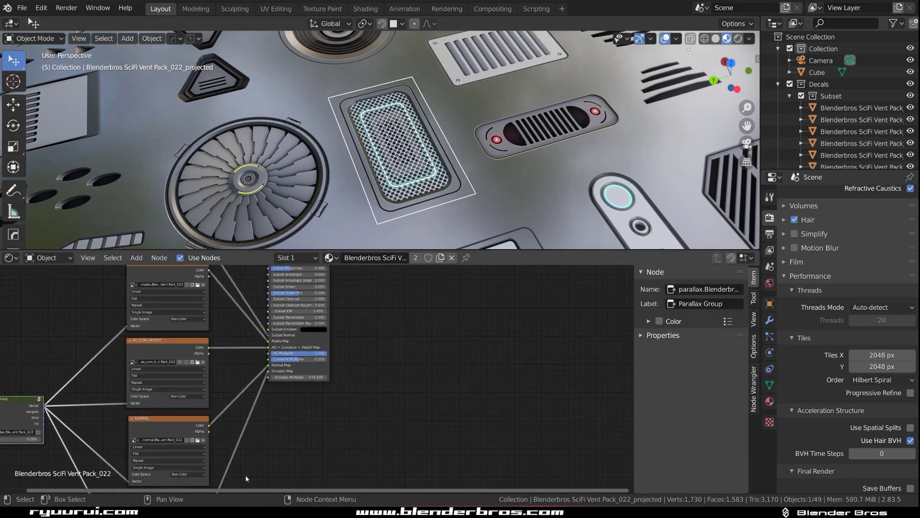
middle_click_drag(246, 479, 266, 358)
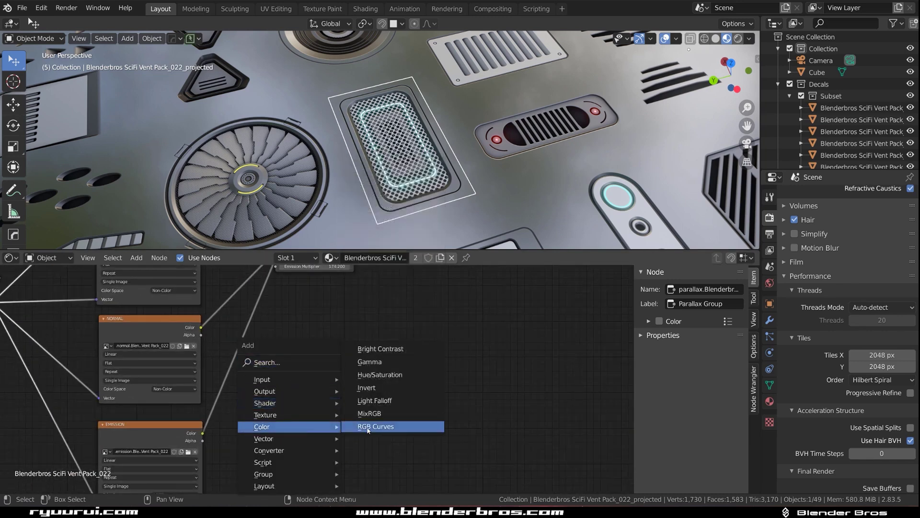
Step: Frame the grille decal, enlarge the 3D view, and orbit to the fan vent's cyan glow
key("KP_Decimal")
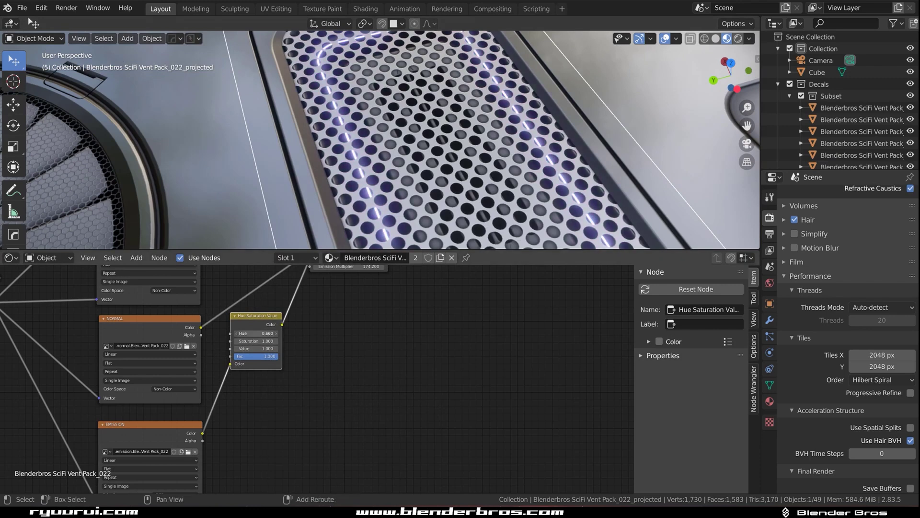
scroll(407, 170, "down", 5)
scroll(407, 170, "up", 5)
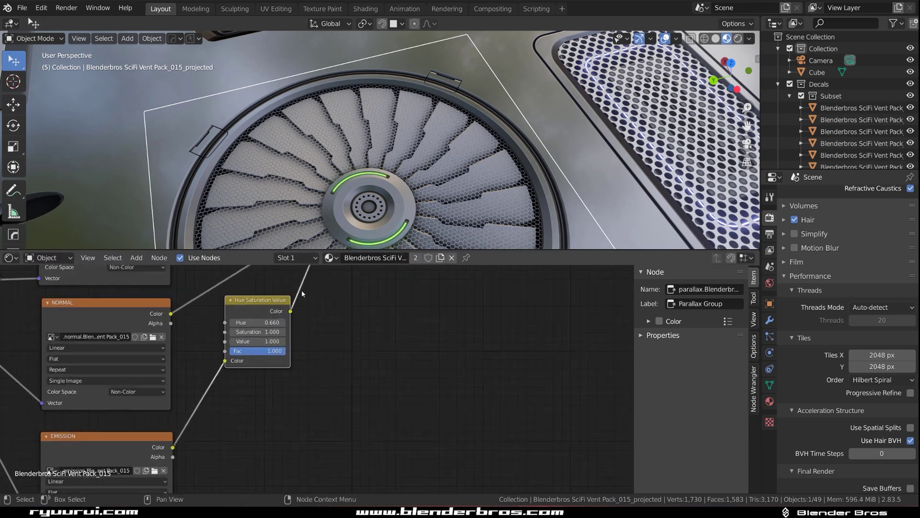
scroll(369, 192, "up", 4)
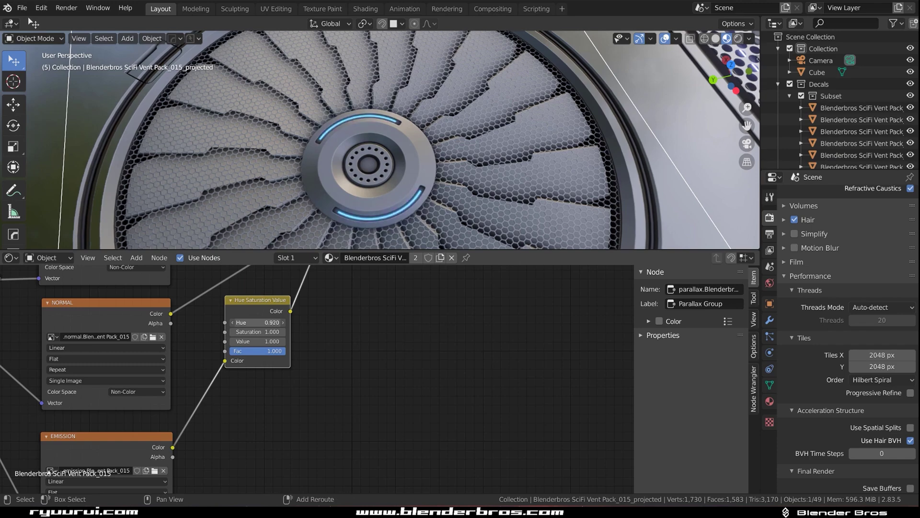
scroll(499, 166, "down", 10)
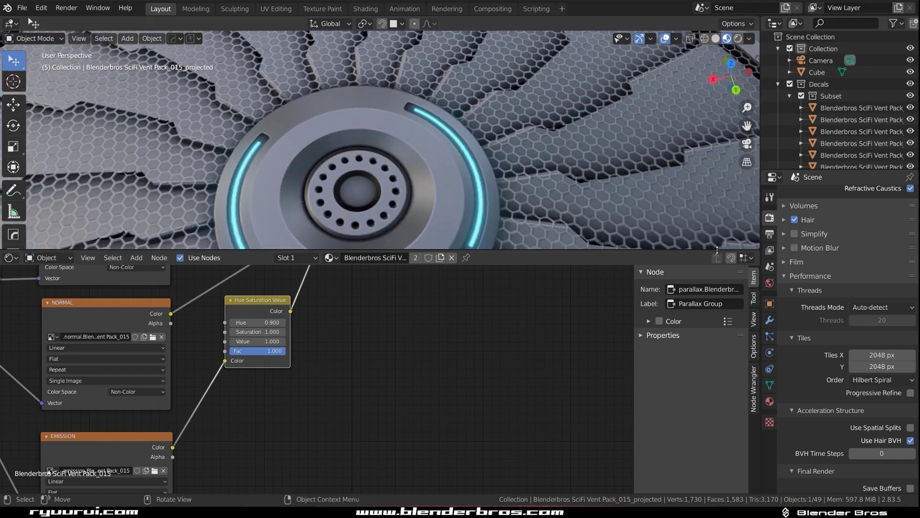
left_click_drag(722, 251, 722, 398)
middle_click_drag(448, 273, 332, 222)
scroll(332, 222, "down", 10)
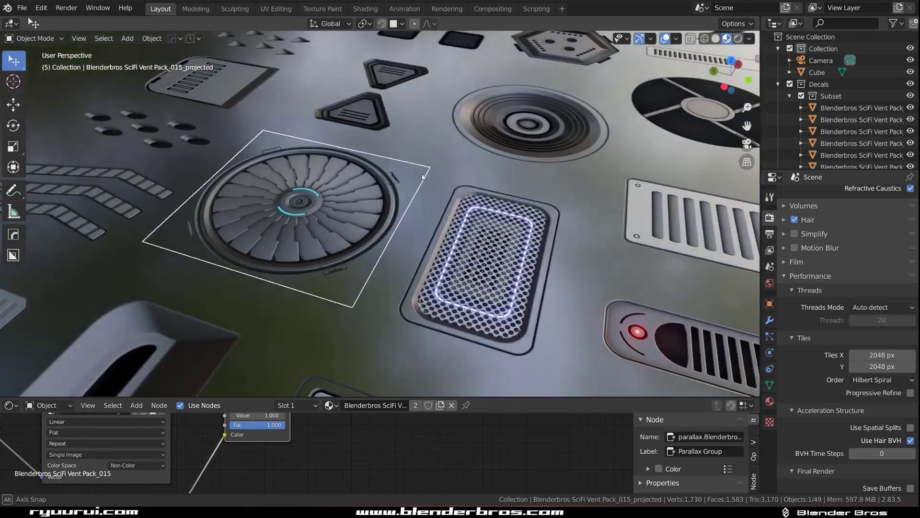
Step: Add a new cube, Cube.001, leaving it at its spawn position
key("shift+a")
left_click(501, 228)
scroll(388, 227, "up", 3)
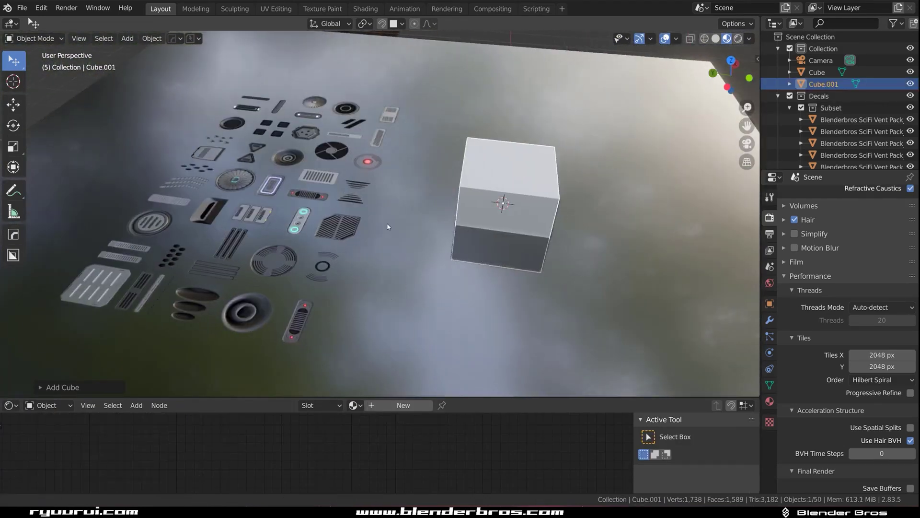
right_click(307, 188)
Step: Orbit toward a top-down view of the decals and select the long slotted vent decal
middle_click_drag(315, 185, 349, 273)
scroll(431, 244, "up", 5)
scroll(363, 212, "up", 4)
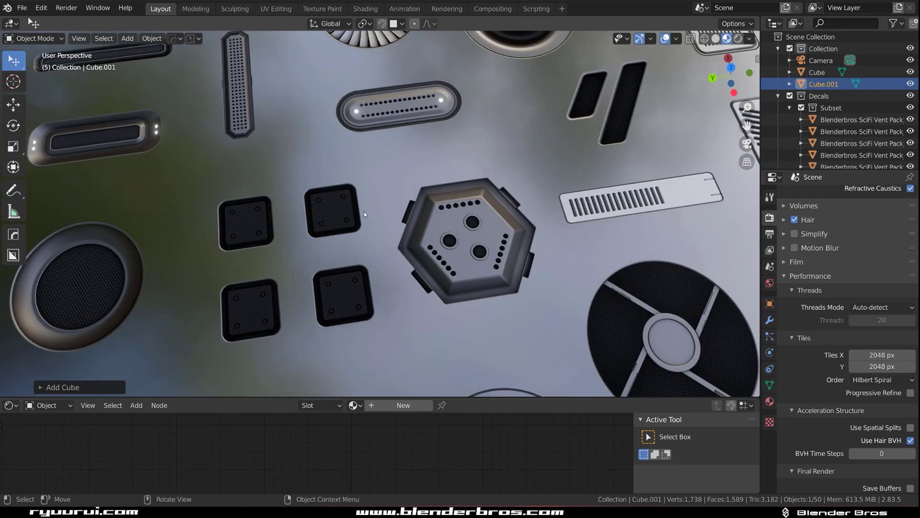
left_click(256, 142)
middle_click_drag(256, 142, 483, 171)
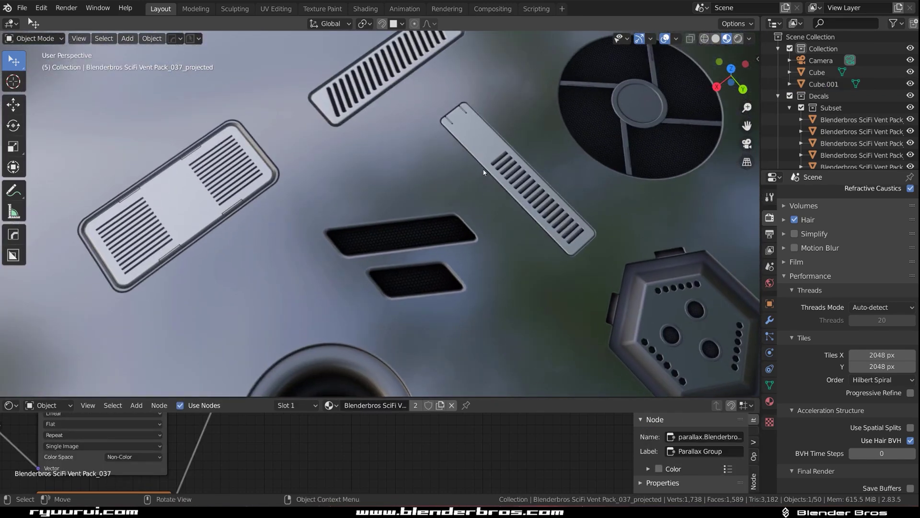